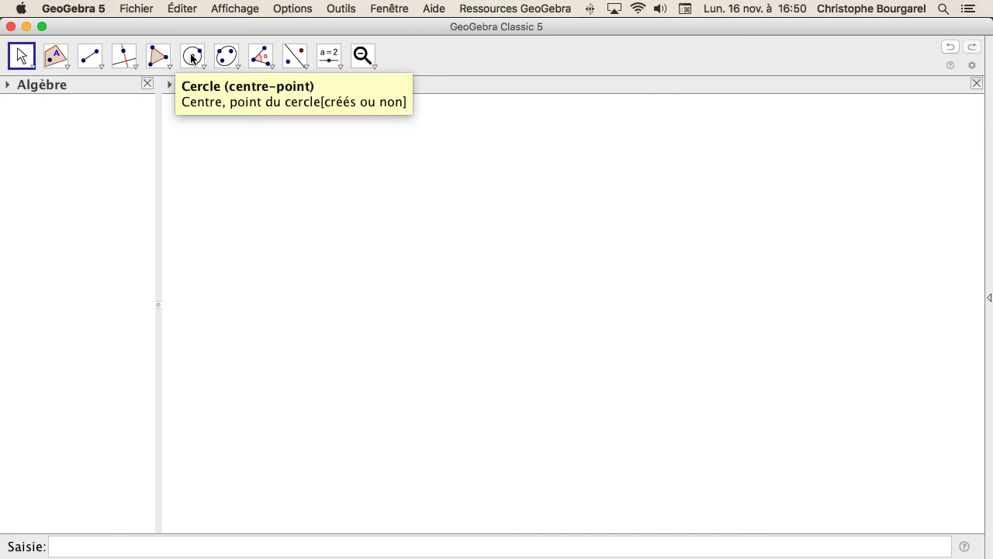
# Step: Draw a circle with a radius of 5, centred near the middle of the graphics view
pyautogui.click(192, 59)
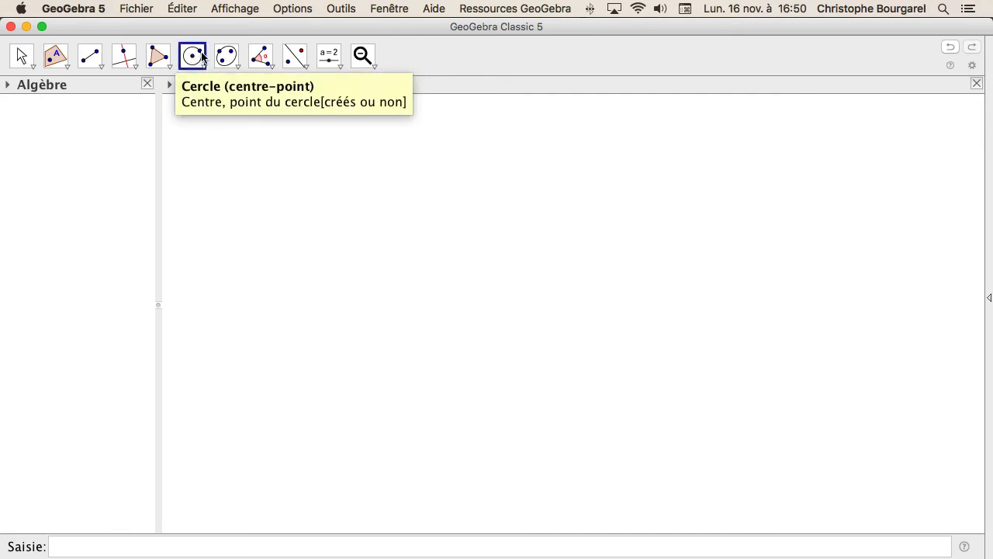
pyautogui.click(203, 71)
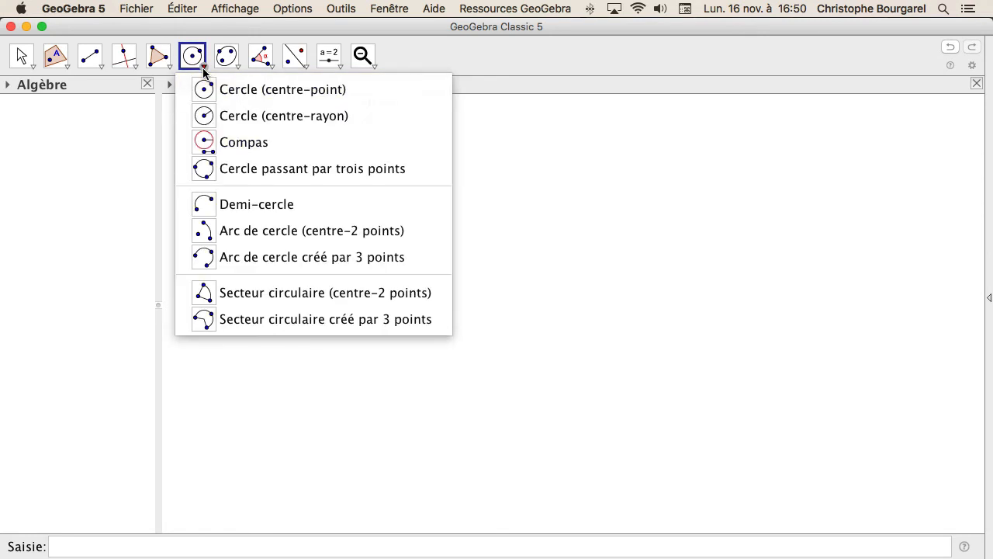
pyautogui.click(207, 112)
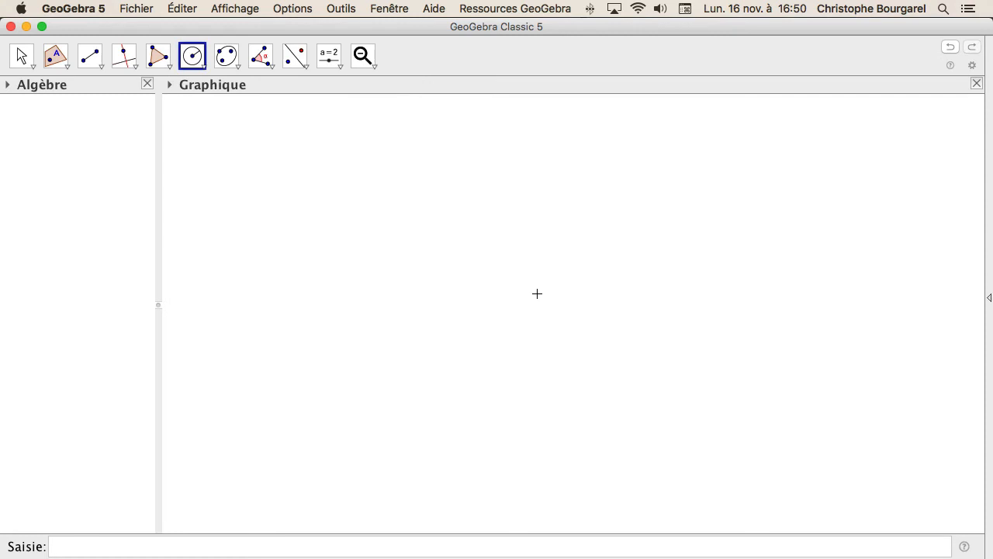
pyautogui.click(537, 293)
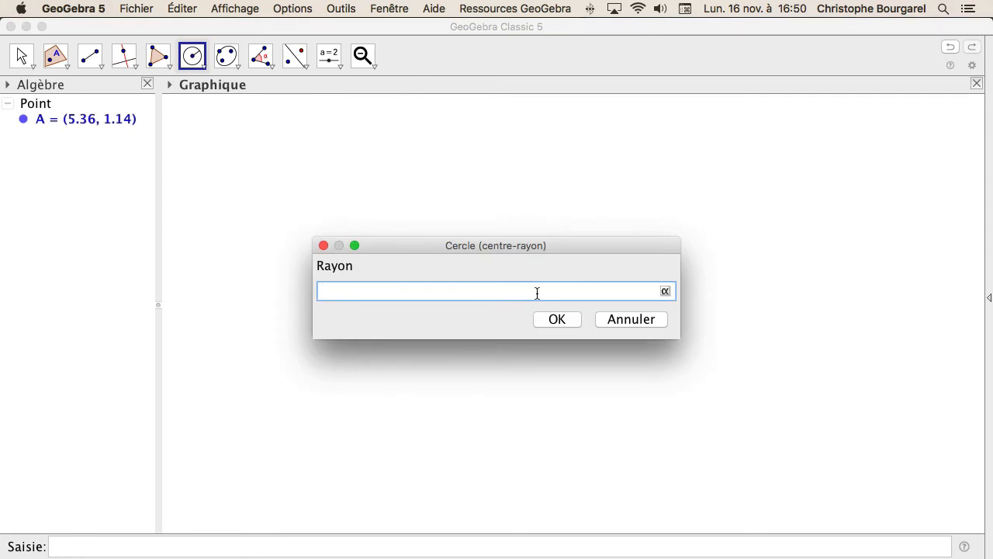
pyautogui.write('5')
pyautogui.click(558, 320)
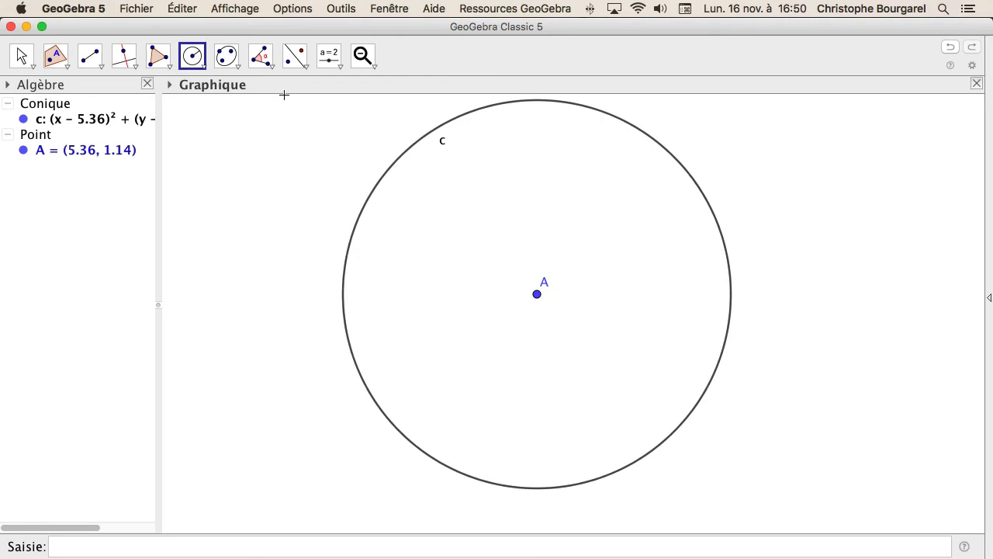
# Step: Hide the name label of circle c
pyautogui.click(363, 56)
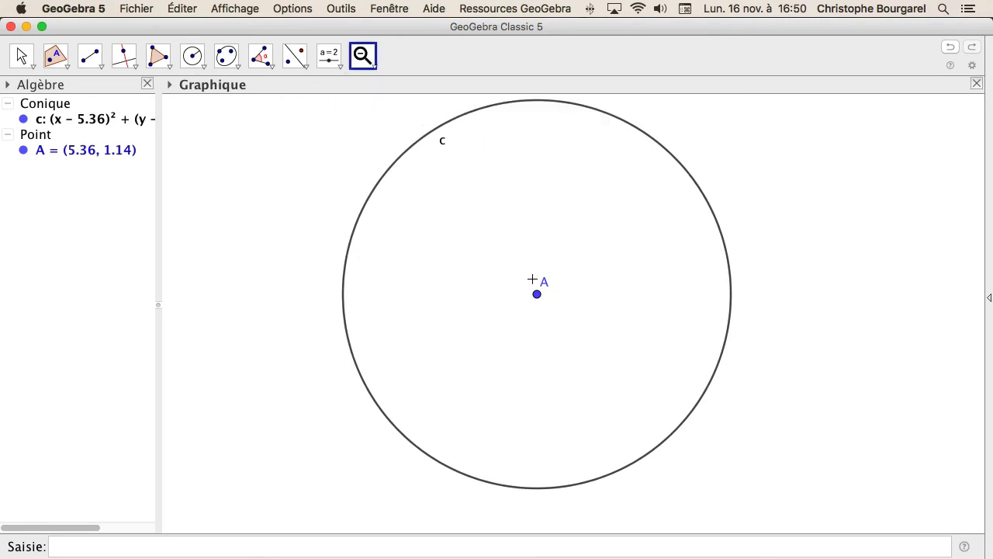
pyautogui.click(525, 296)
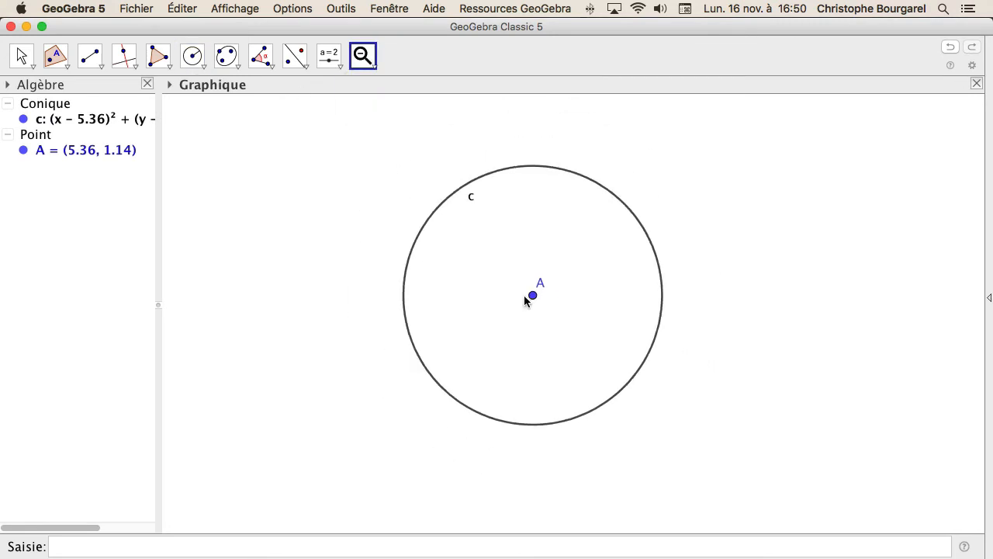
pyautogui.click(376, 66)
pyautogui.click(377, 89)
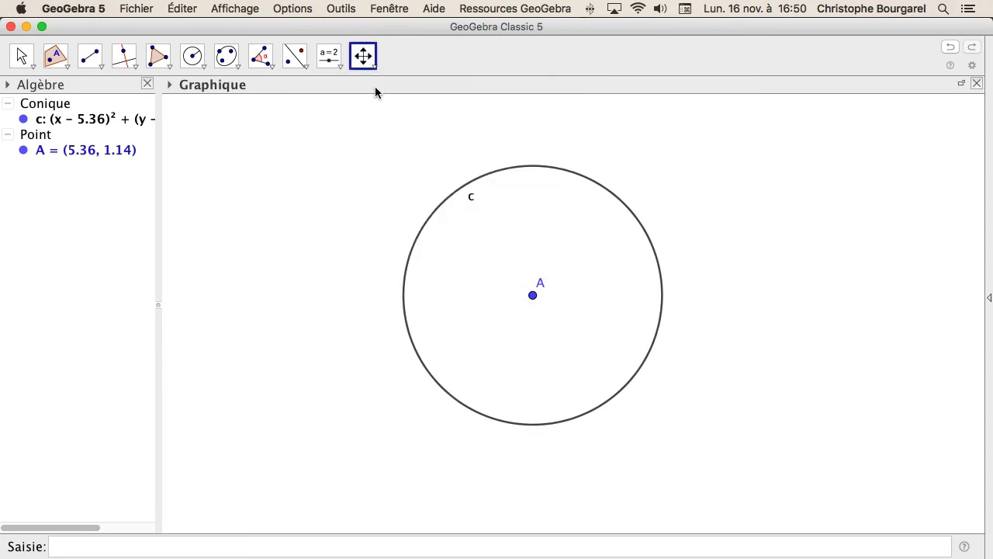
pyautogui.moveTo(356, 176)
pyautogui.mouseDown()
pyautogui.moveTo(336, 194)
pyautogui.moveTo(371, 186)
pyautogui.moveTo(360, 191)
pyautogui.mouseUp()
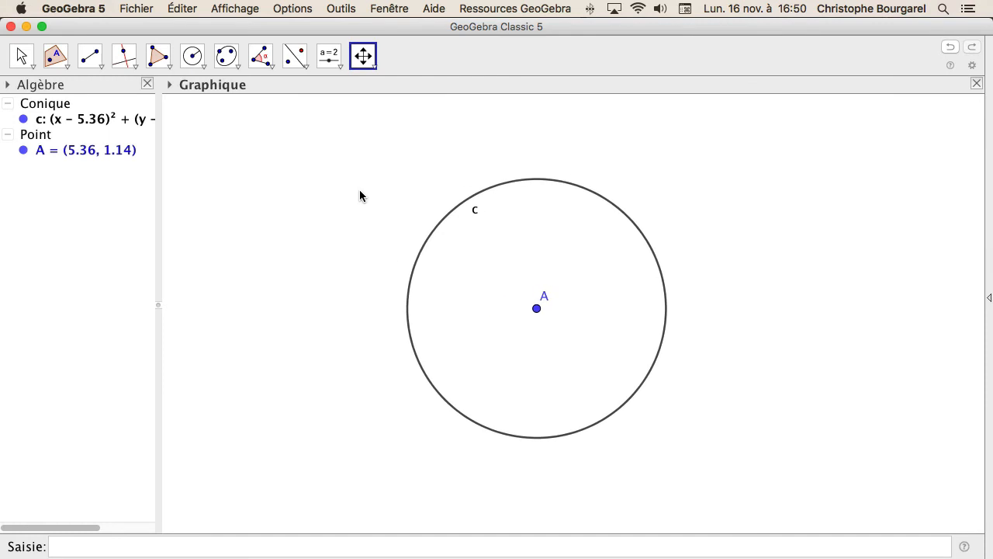
pyautogui.rightClick(70, 123)
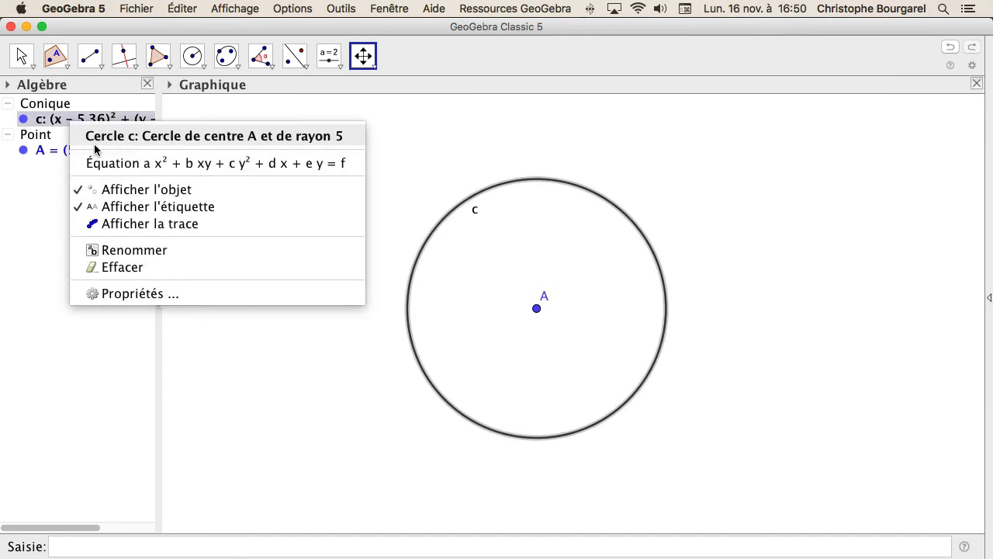
pyautogui.click(116, 207)
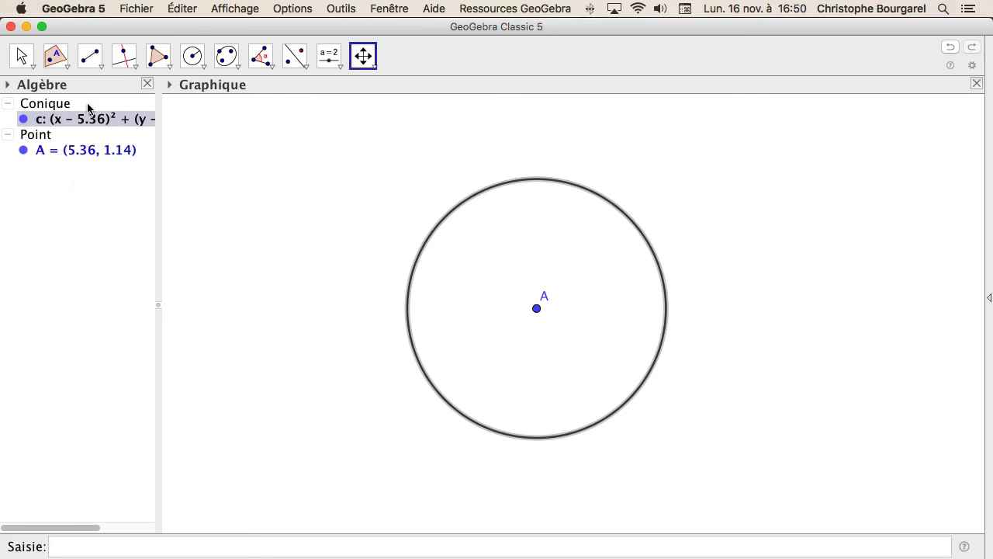
# Step: Place a point on the upper-right part of the circle and rename it M
pyautogui.click(55, 59)
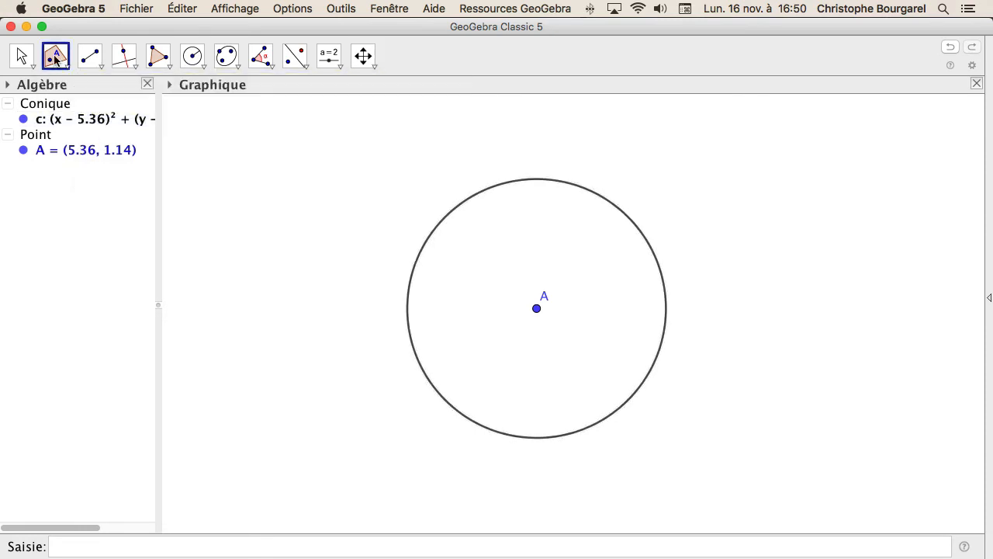
pyautogui.click(647, 242)
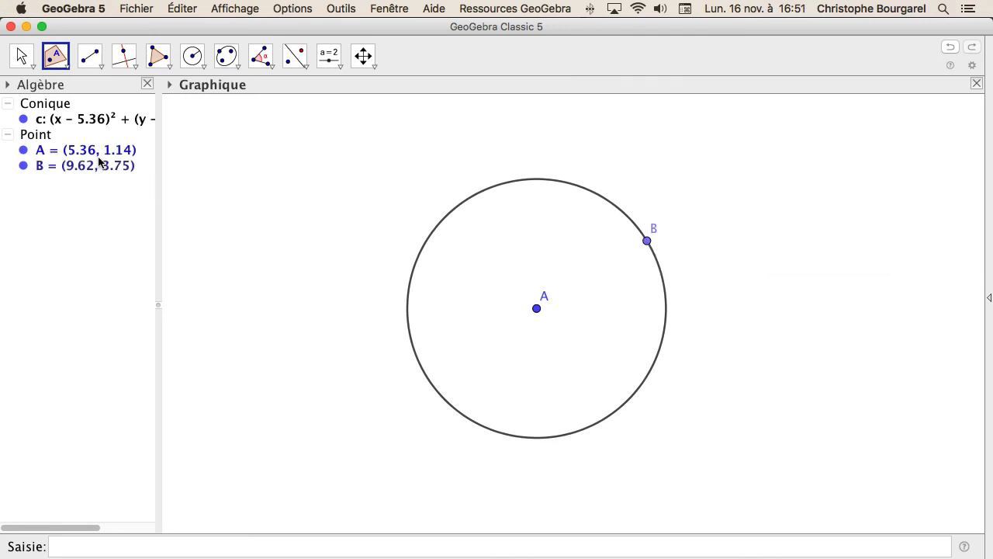
pyautogui.rightClick(75, 166)
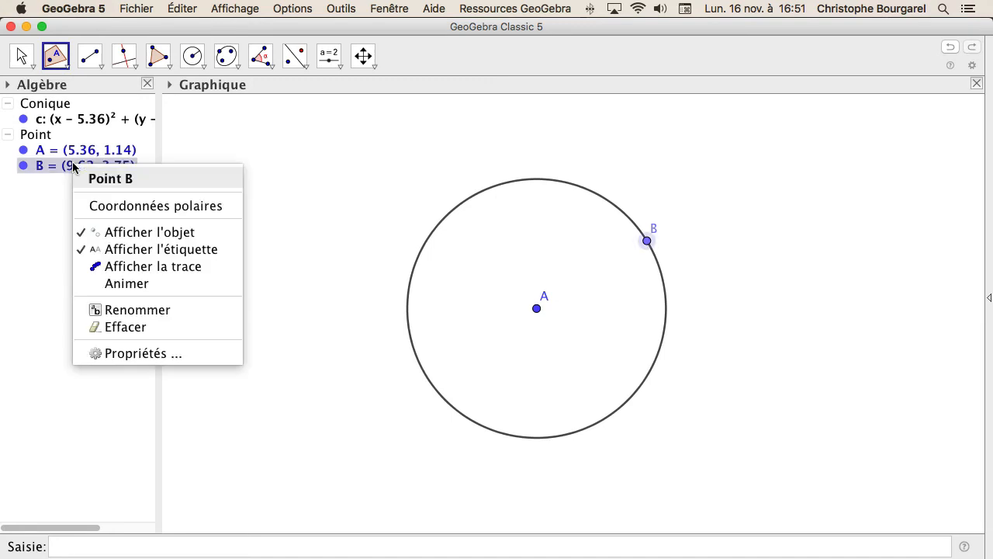
pyautogui.click(138, 311)
pyautogui.write('M')
pyautogui.press('Return')
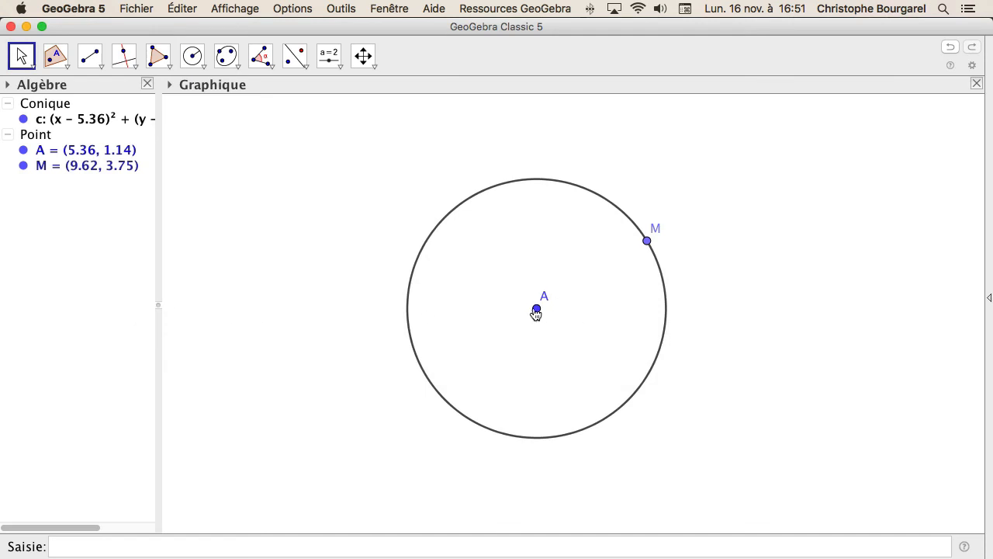
# Step: Rename the circle's centre point as O
pyautogui.rightClick(537, 309)
pyautogui.click(594, 422)
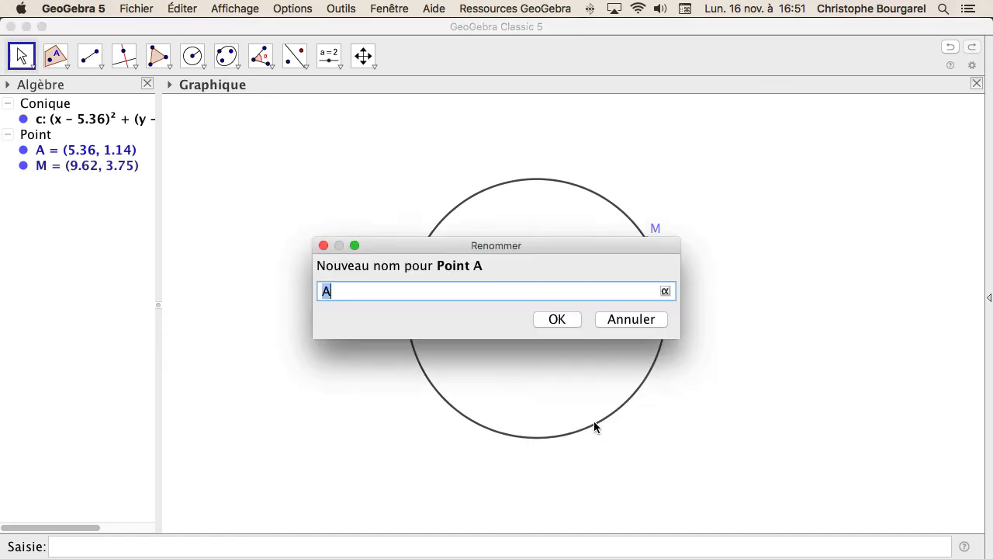
pyautogui.write('O')
pyautogui.press('Return')
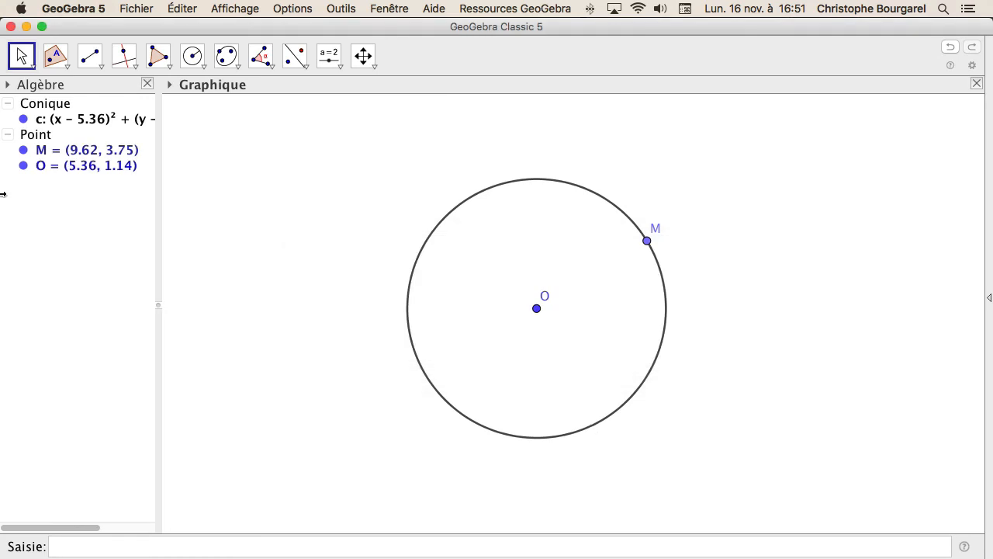
# Step: Draw the segment from centre O to point M and hide its label
pyautogui.click(88, 56)
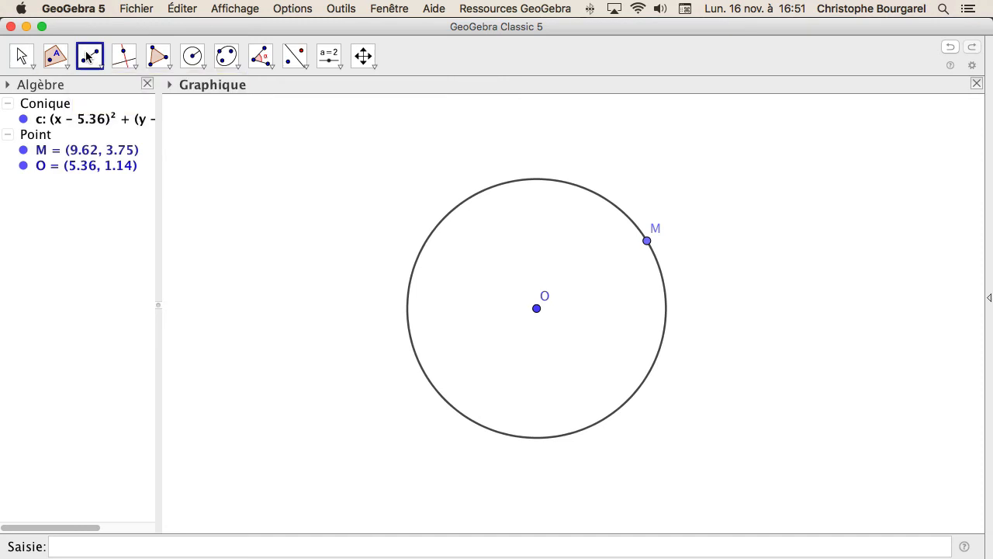
pyautogui.click(537, 308)
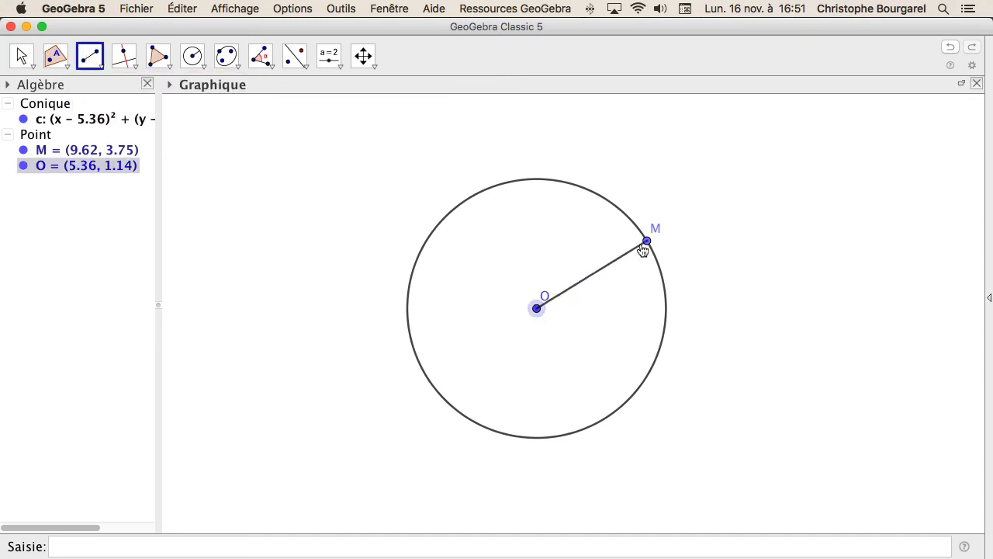
pyautogui.click(648, 242)
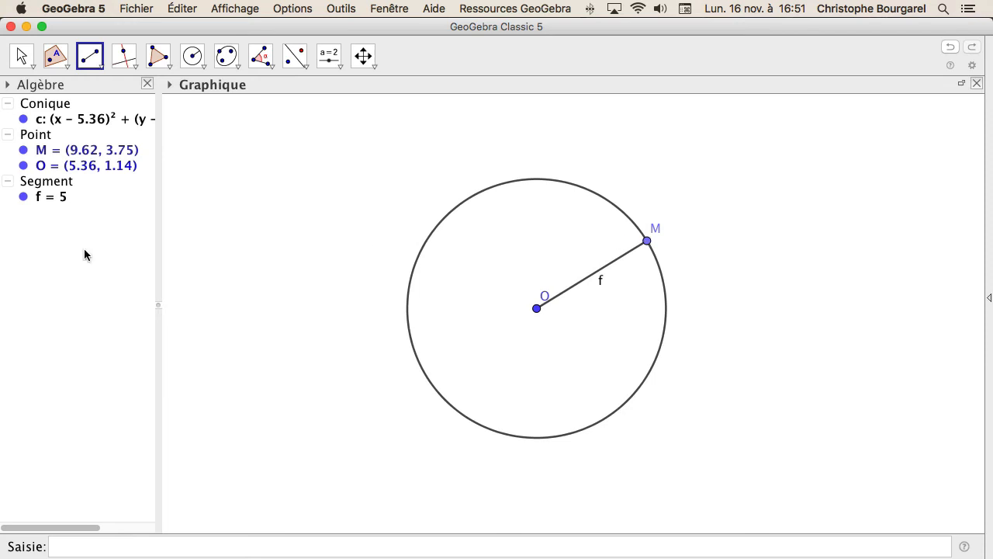
pyautogui.rightClick(52, 201)
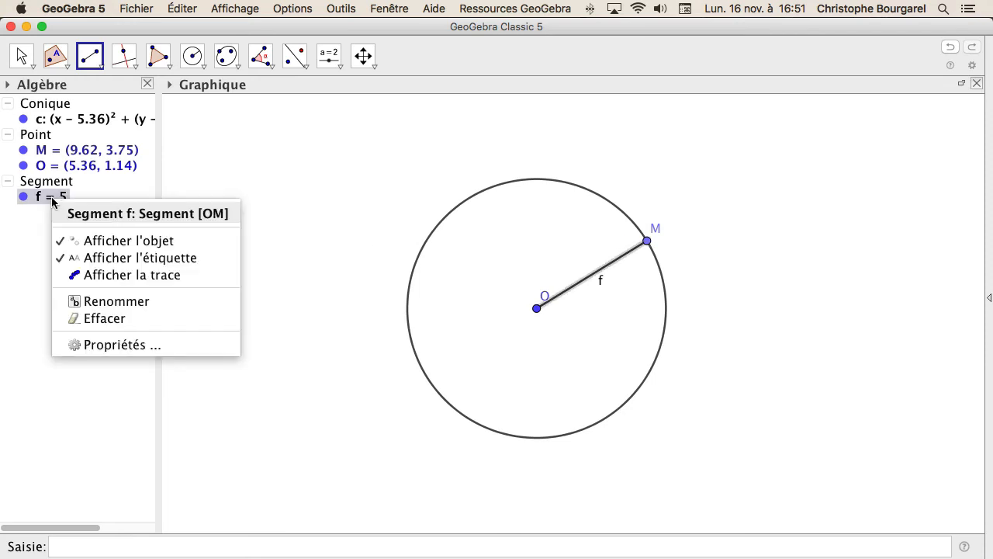
pyautogui.click(88, 263)
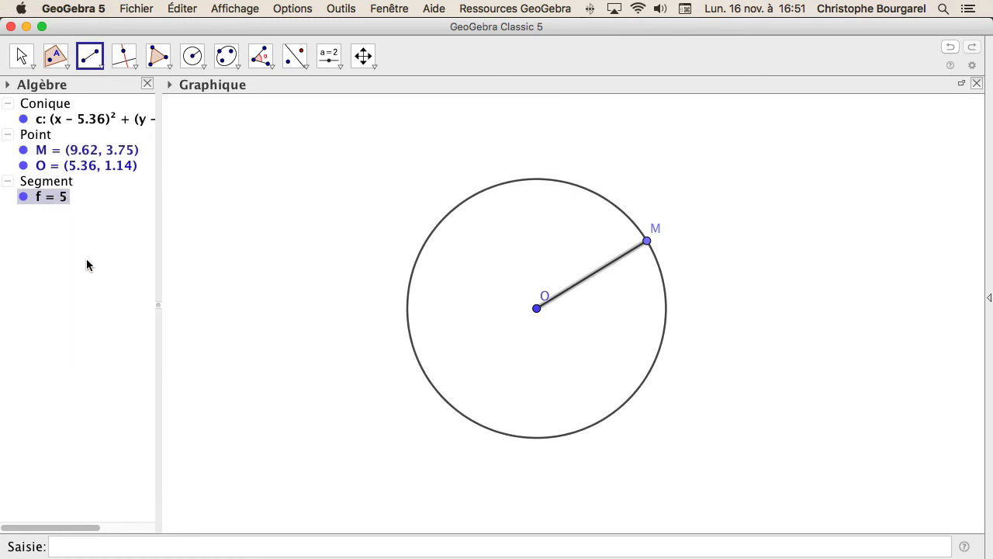
# Step: Hide points M and O and show them again
pyautogui.click(24, 150)
pyautogui.click(24, 165)
pyautogui.rightClick(67, 121)
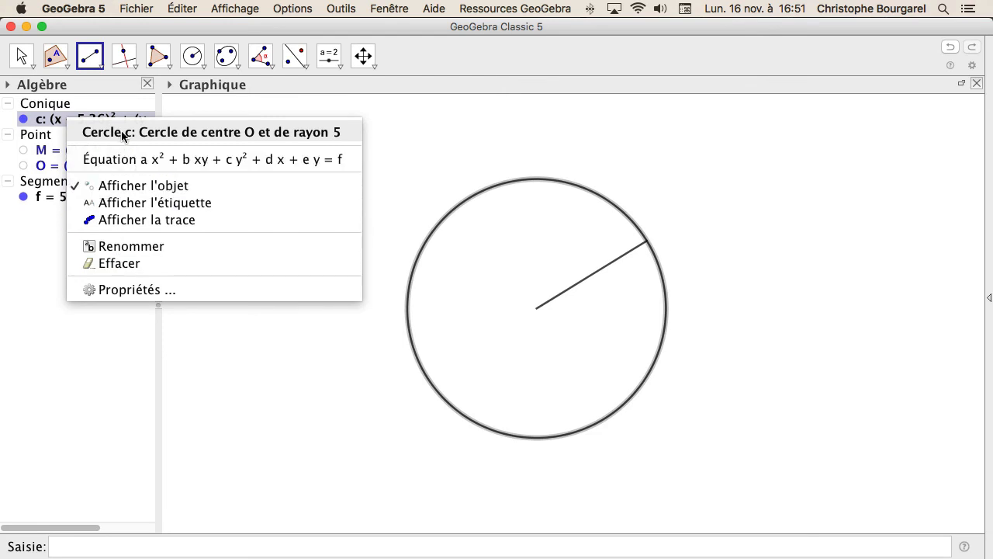
pyautogui.click(28, 251)
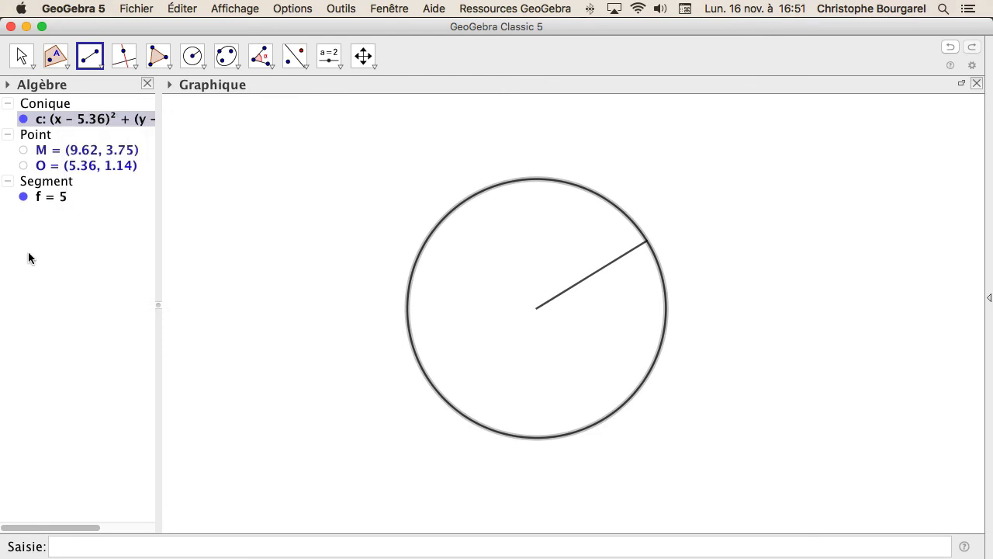
pyautogui.click(24, 150)
pyautogui.click(24, 166)
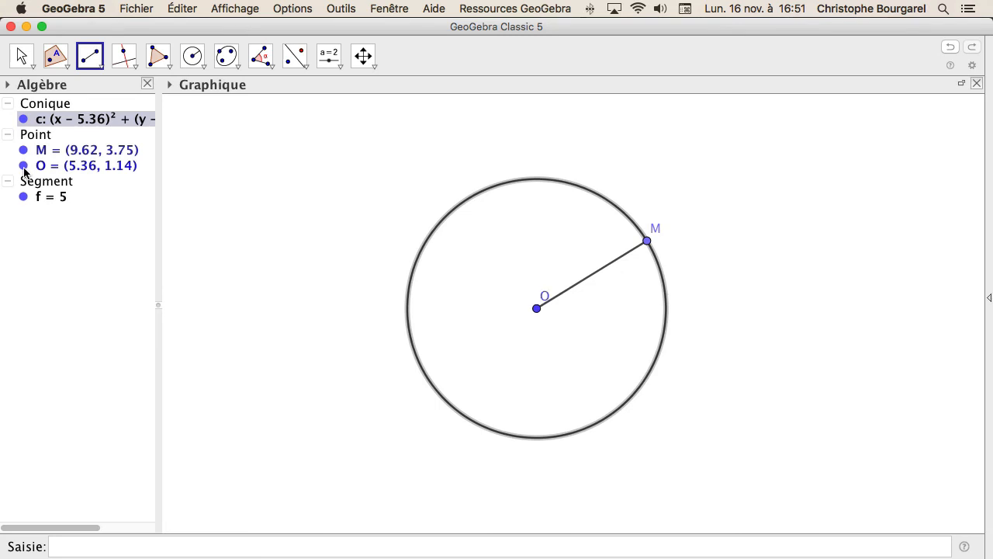
# Step: Try animating point M around the circle, pause the animation, and undo it together with the stray point on the circle
pyautogui.rightClick(63, 154)
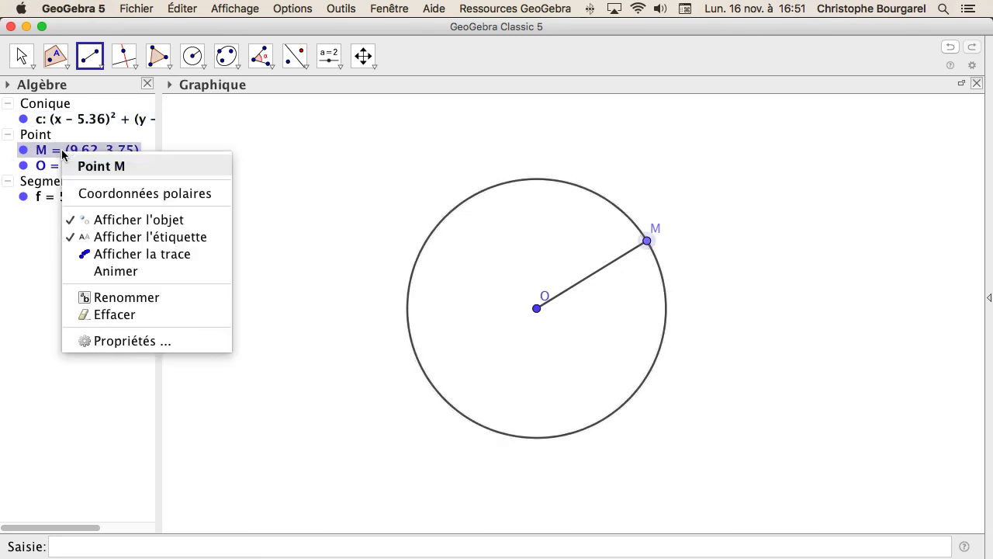
pyautogui.click(107, 273)
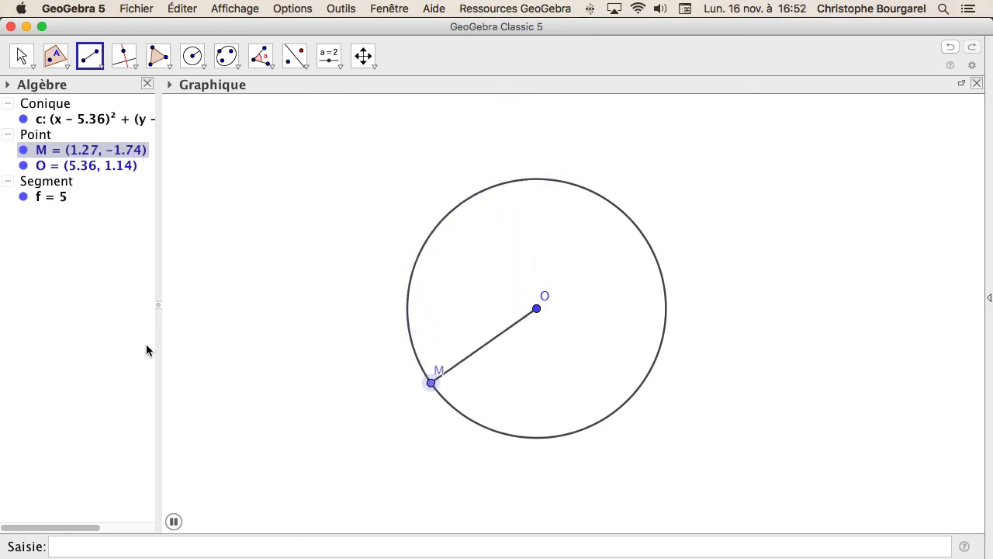
pyautogui.click(174, 523)
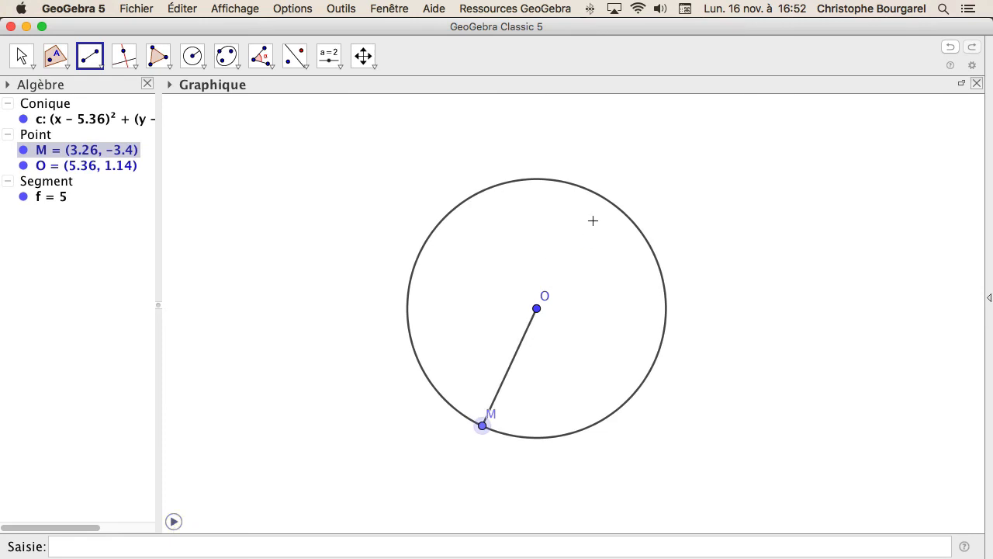
pyautogui.click(514, 181)
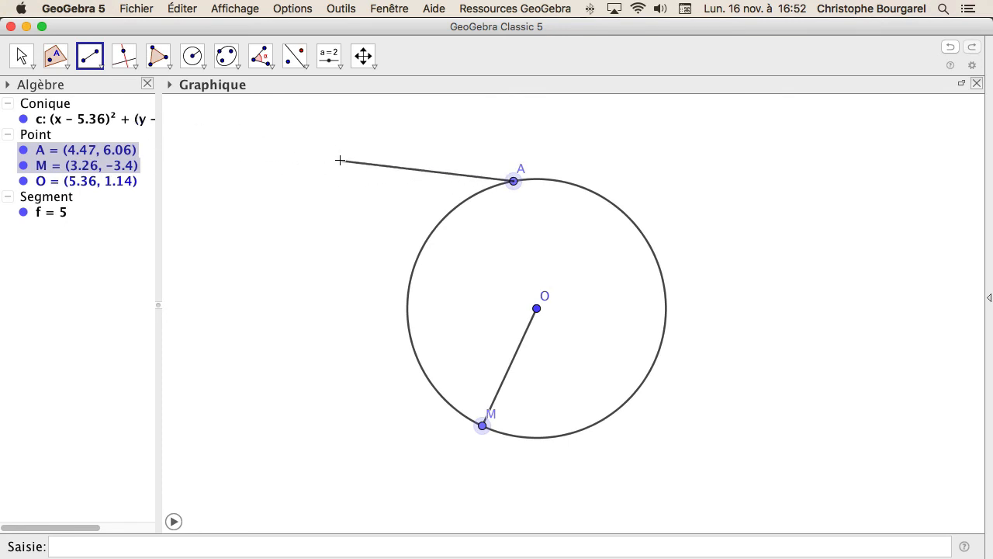
pyautogui.press('super+z')
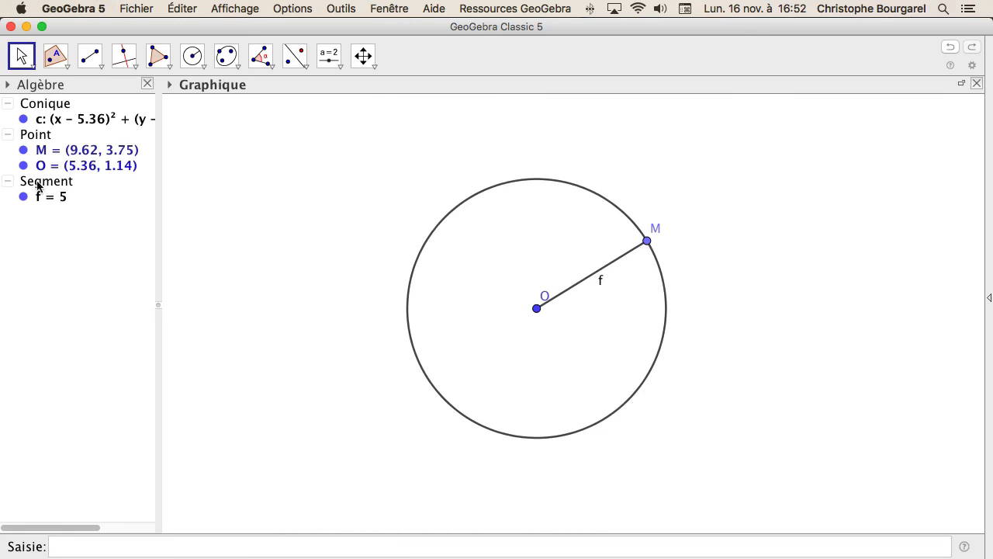
# Step: Hide the label of segment OM, leaving the Move tool active with nothing selected
pyautogui.rightClick(54, 202)
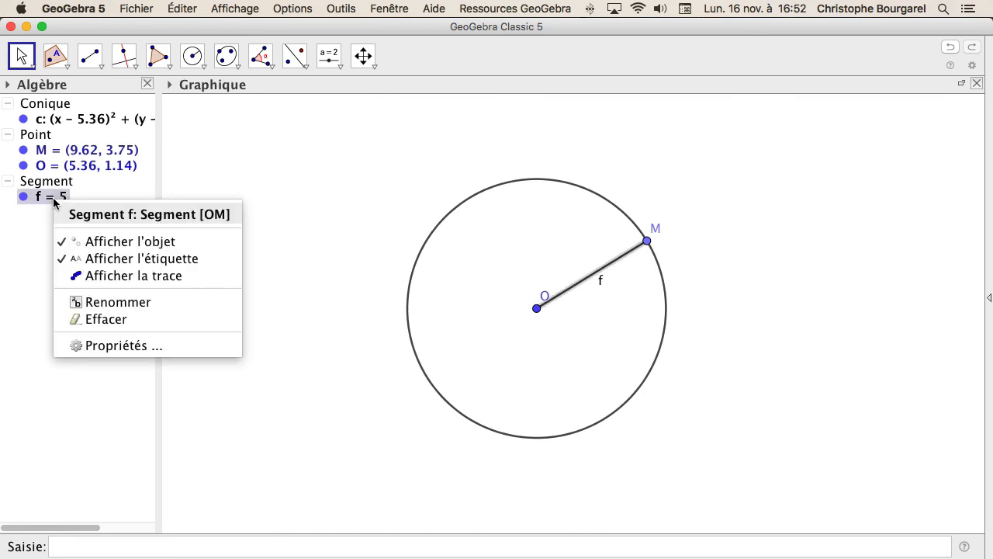
pyautogui.click(79, 260)
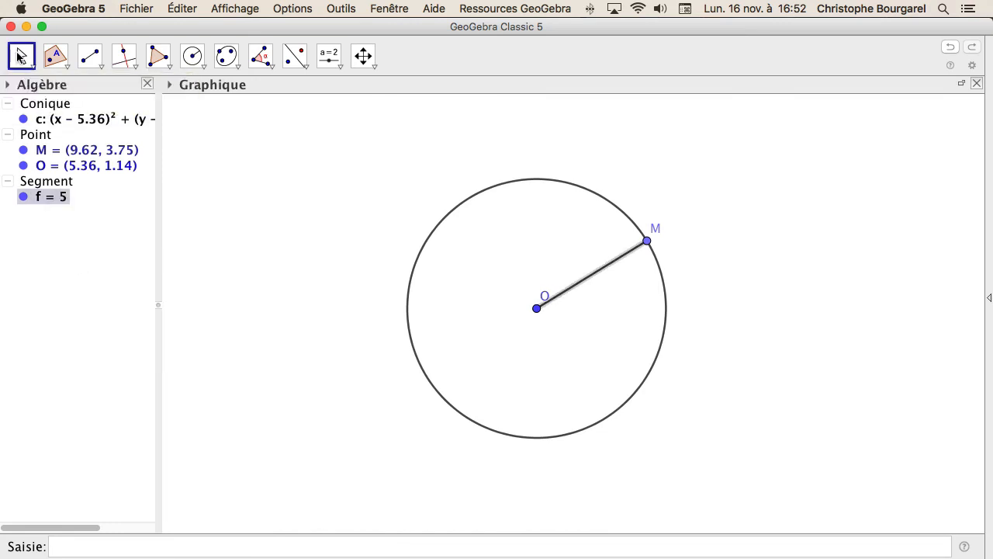
pyautogui.click(22, 59)
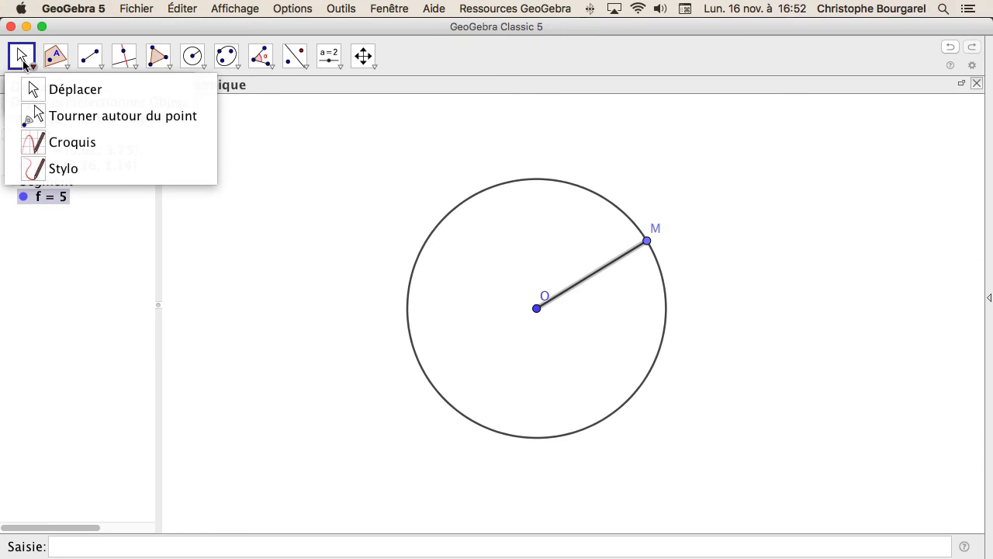
pyautogui.click(75, 315)
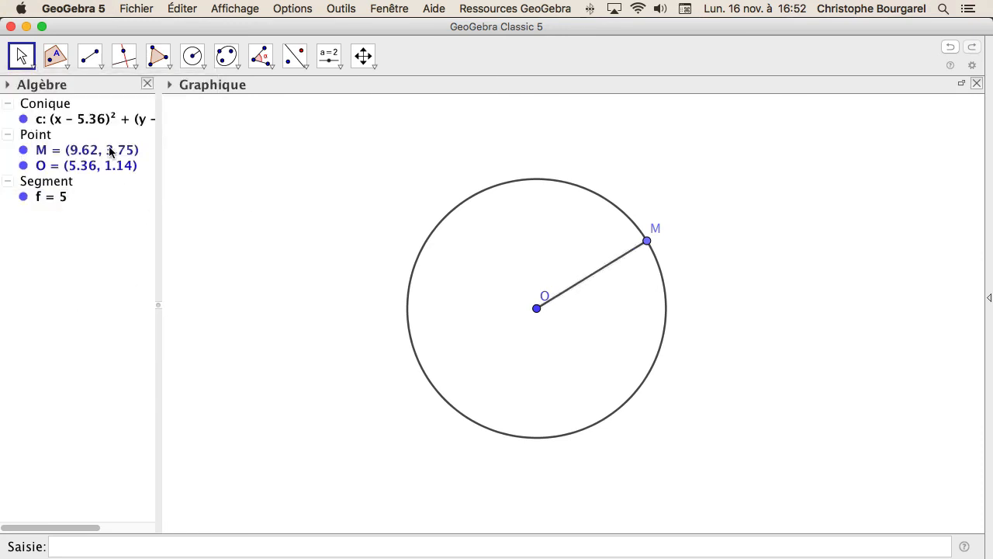
# Step: Colour circle c green (51, 153, 0) and set its fill opacity to 50
pyautogui.rightClick(519, 186)
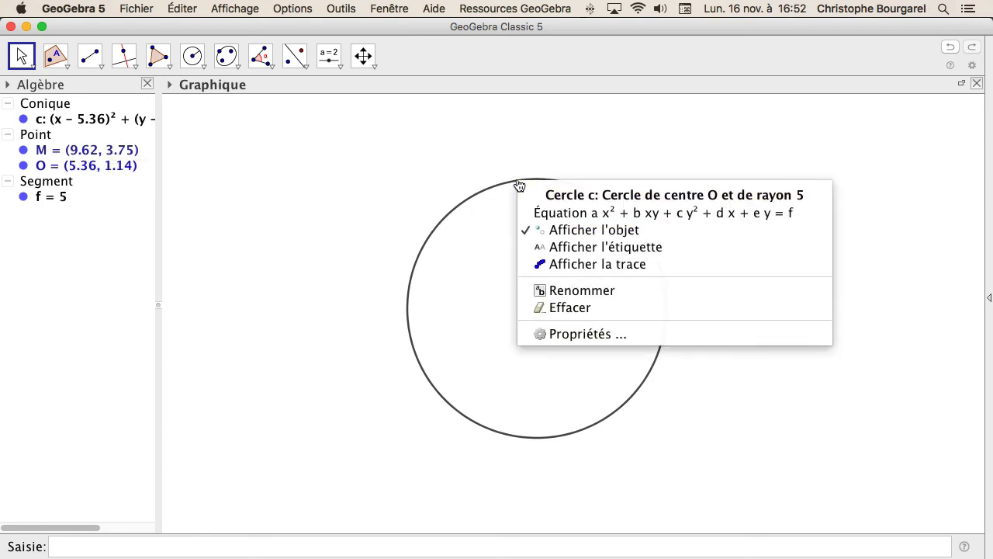
pyautogui.click(572, 335)
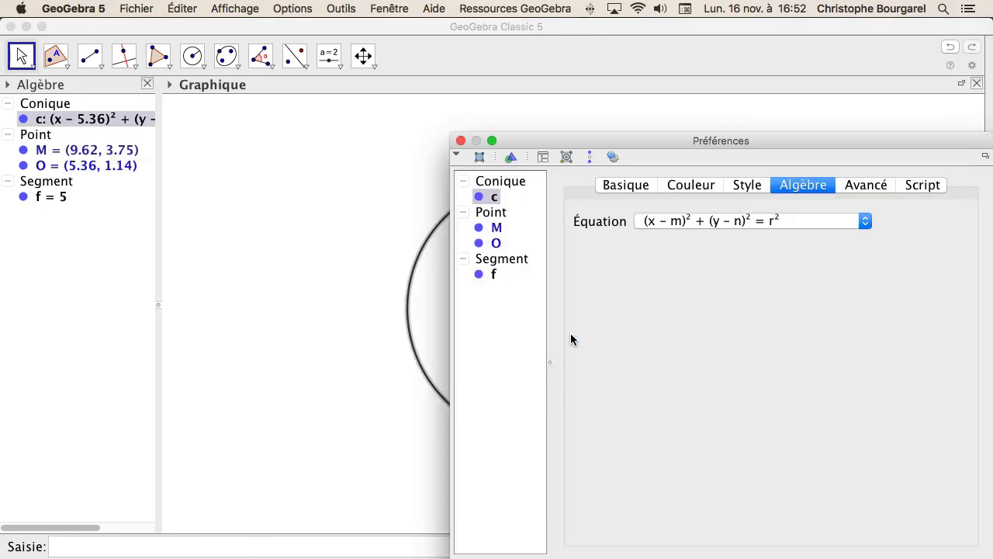
pyautogui.click(703, 187)
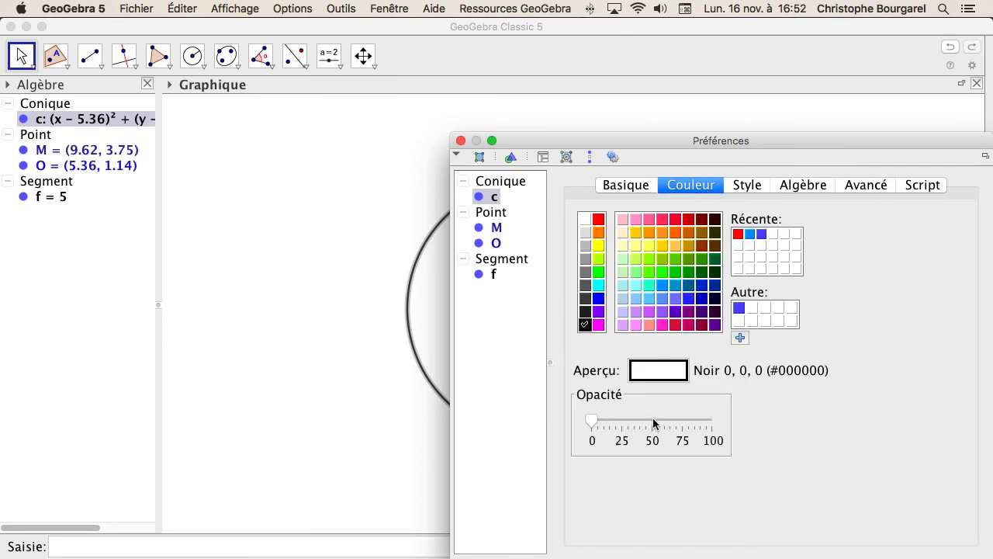
pyautogui.click(750, 235)
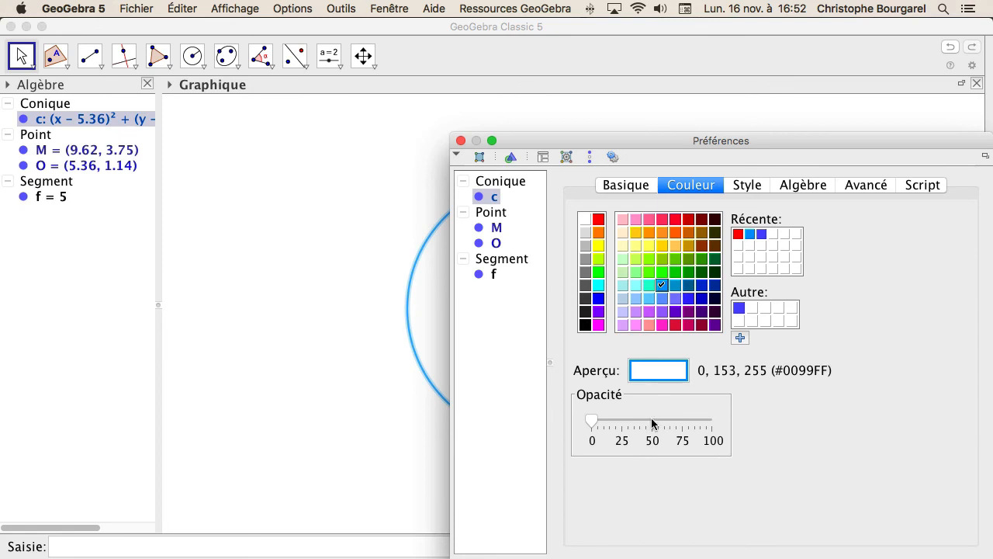
pyautogui.click(701, 260)
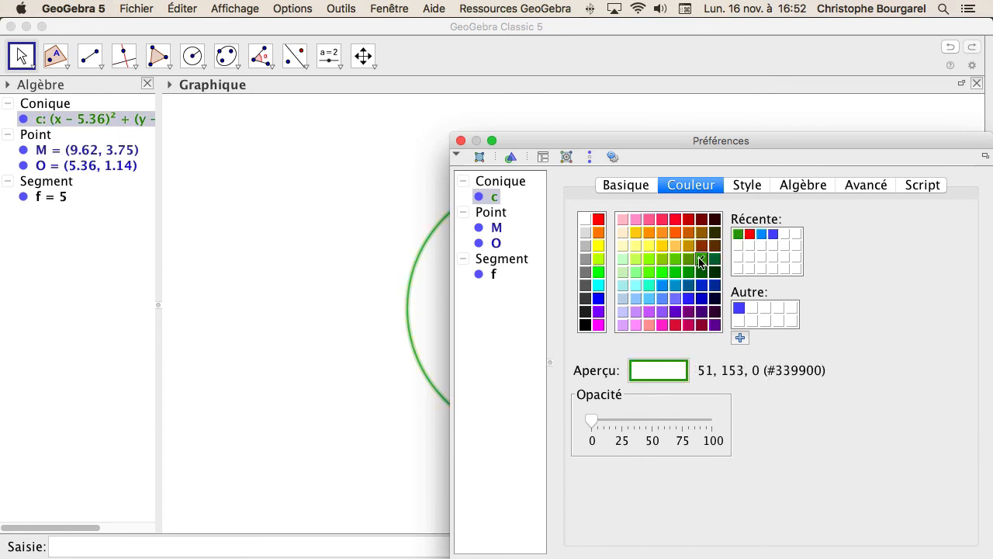
pyautogui.click(652, 424)
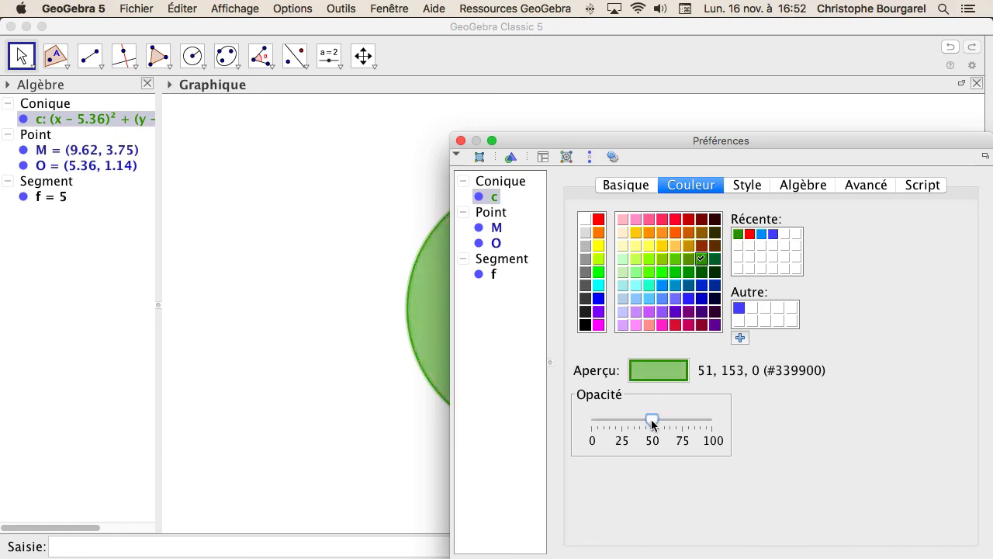
# Step: Move the properties window clear of the circle, try other green shades, and set circle c's colour to green 0, 153, 0
pyautogui.click(714, 261)
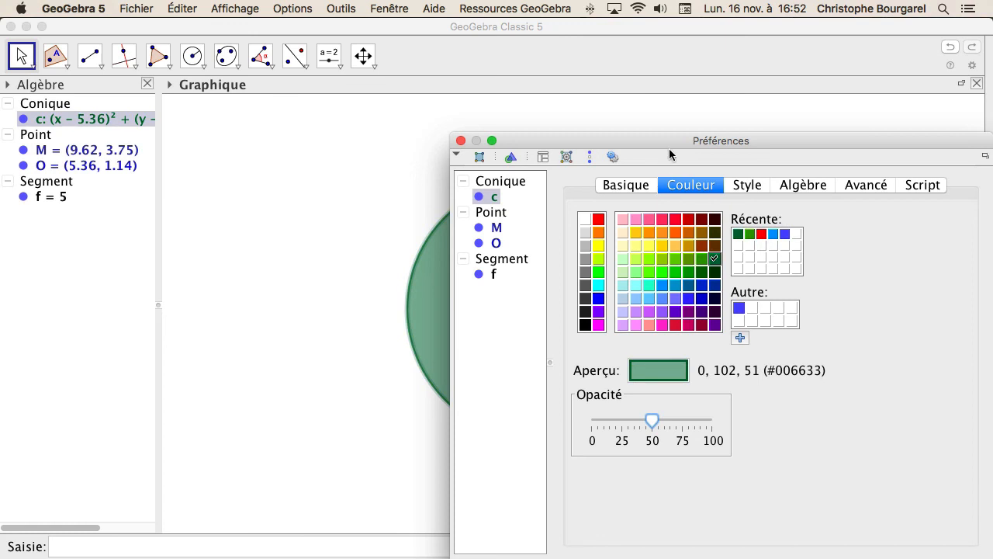
pyautogui.moveTo(666, 137); pyautogui.dragTo(894, 101)
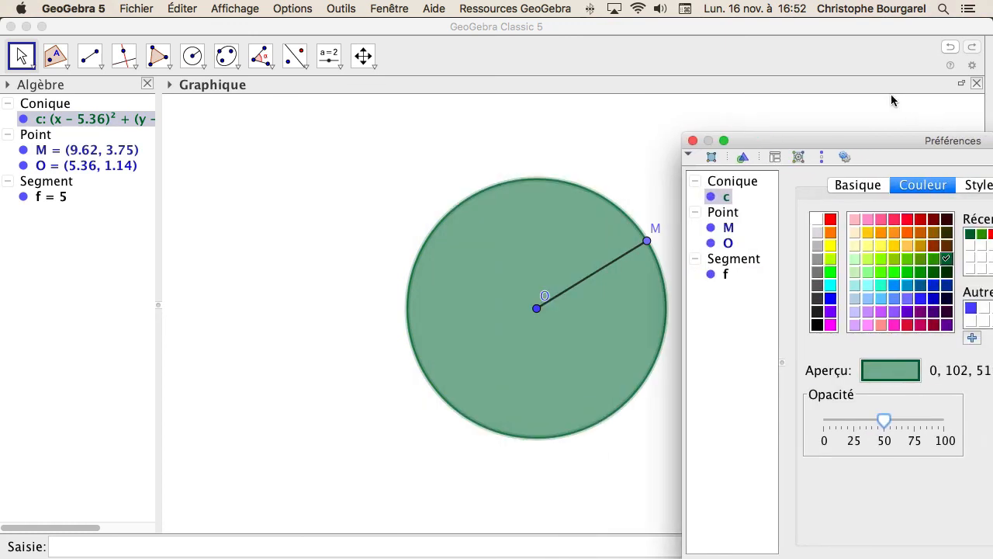
pyautogui.click(932, 260)
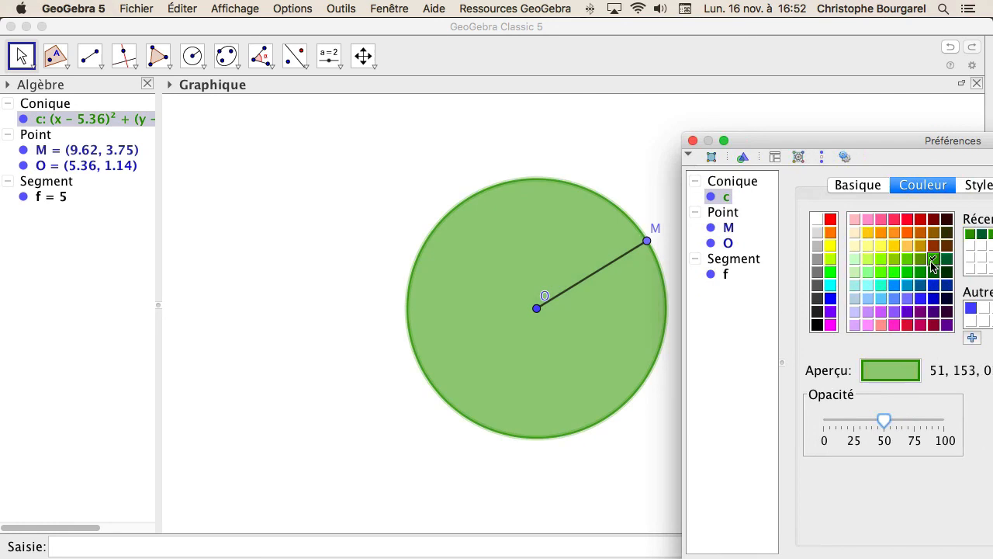
pyautogui.click(933, 273)
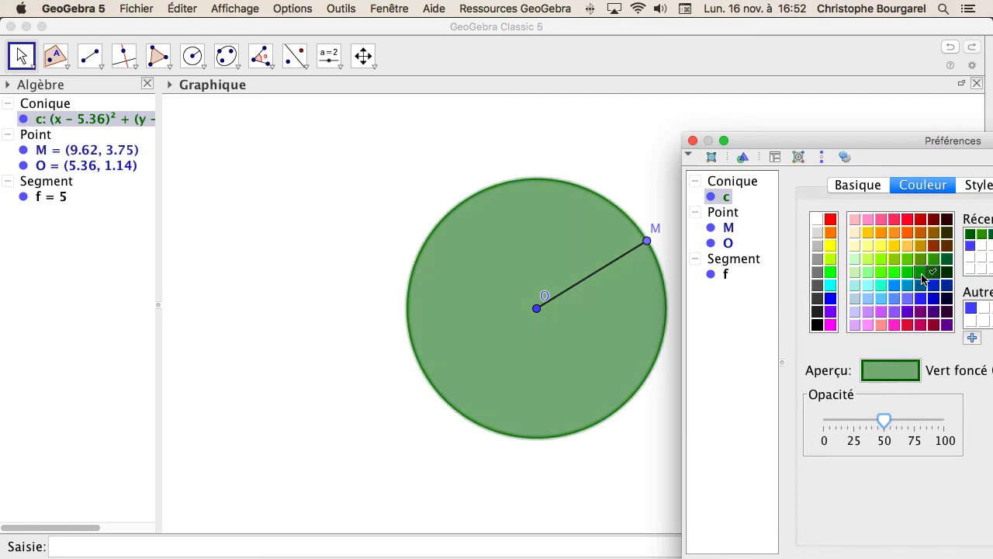
pyautogui.click(921, 274)
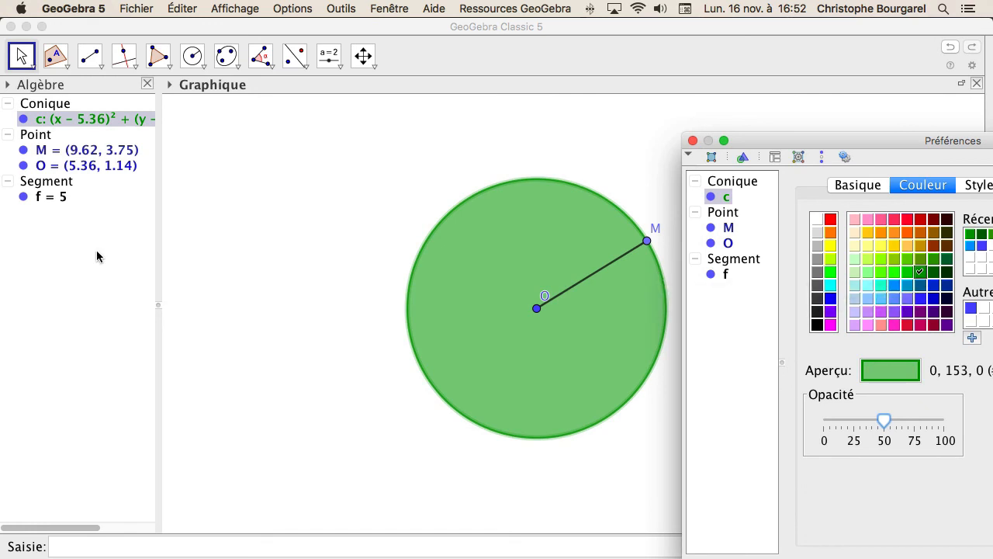
# Step: Change the colour of segment OM to light yellow and close the properties window
pyautogui.click(39, 197)
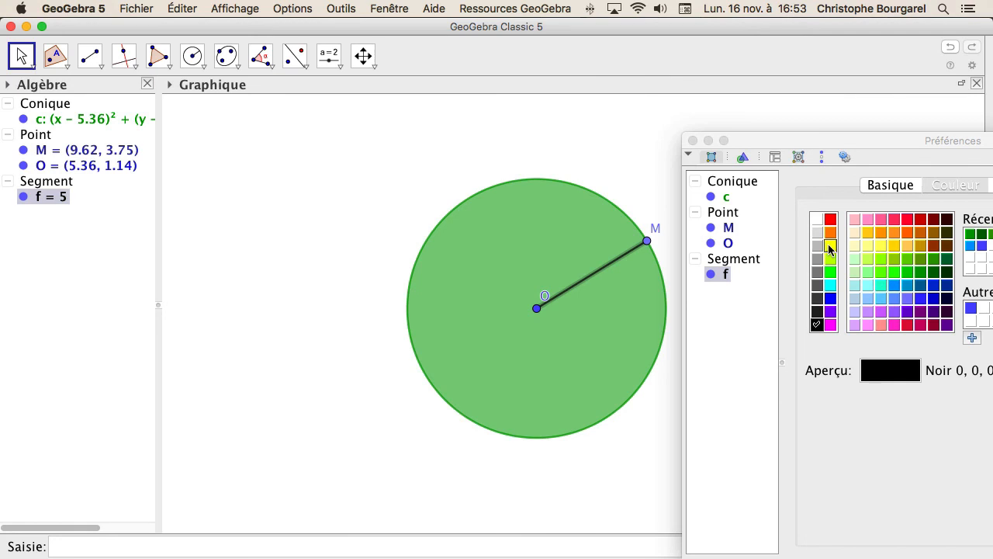
pyautogui.click(882, 245)
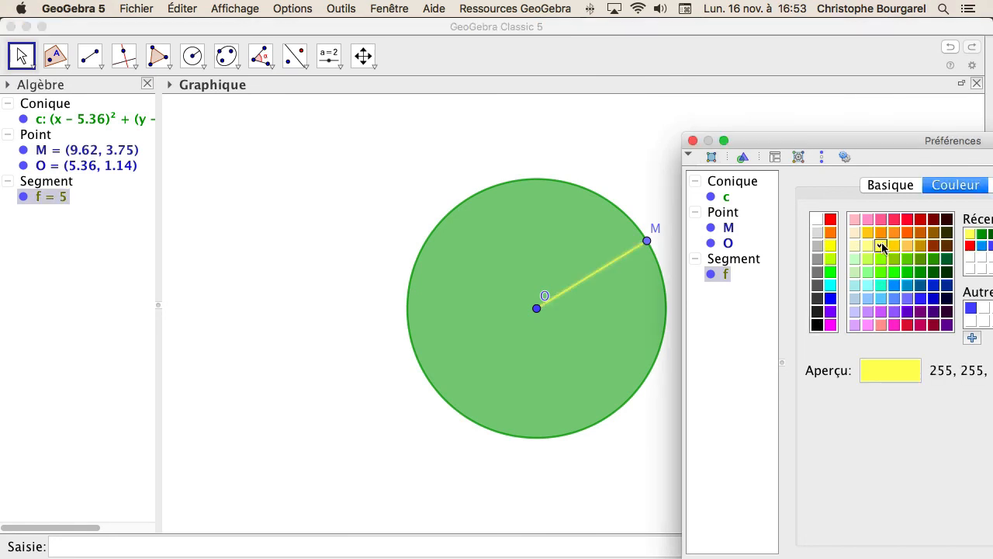
pyautogui.click(868, 245)
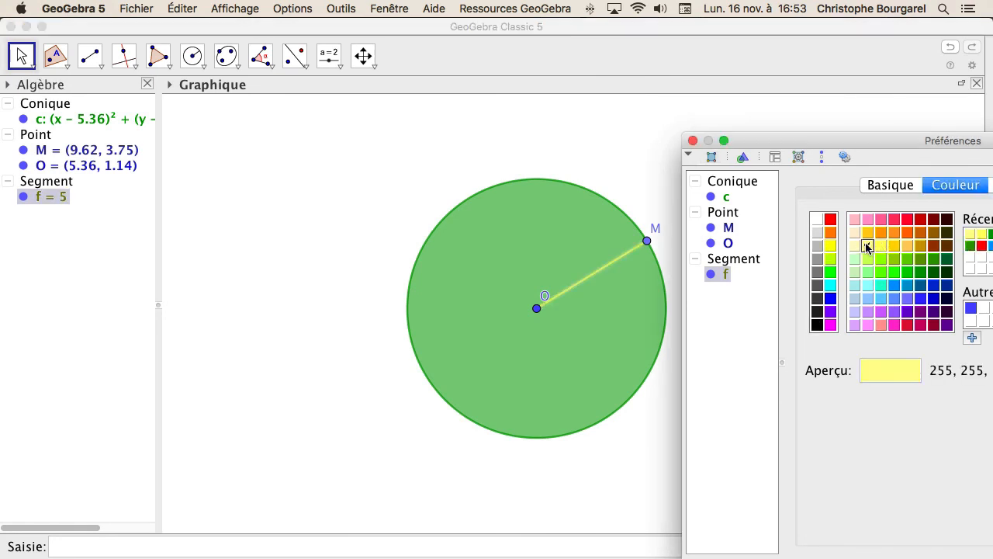
pyautogui.click(693, 140)
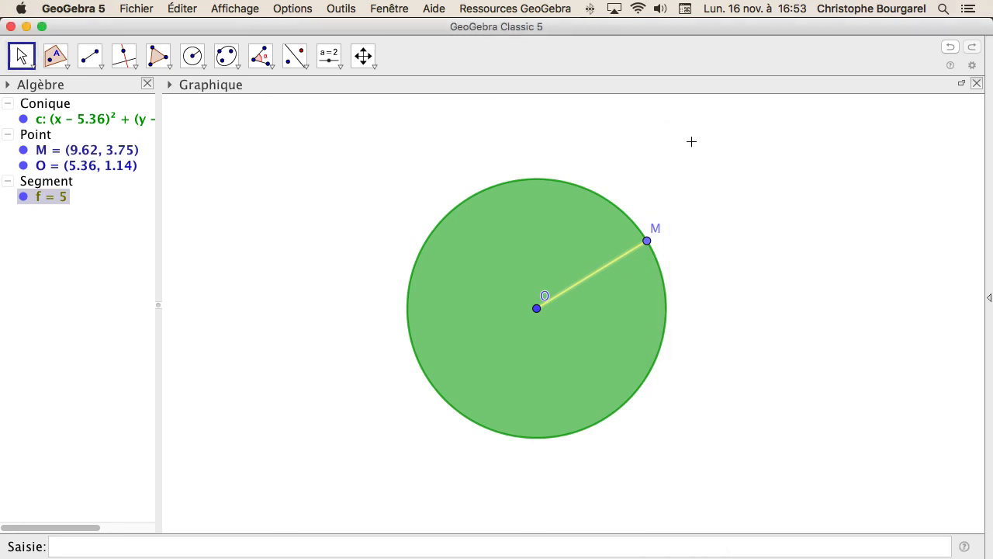
# Step: Hide points M and O, and animate point M around the circle before pausing the animation
pyautogui.click(23, 152)
pyautogui.click(24, 166)
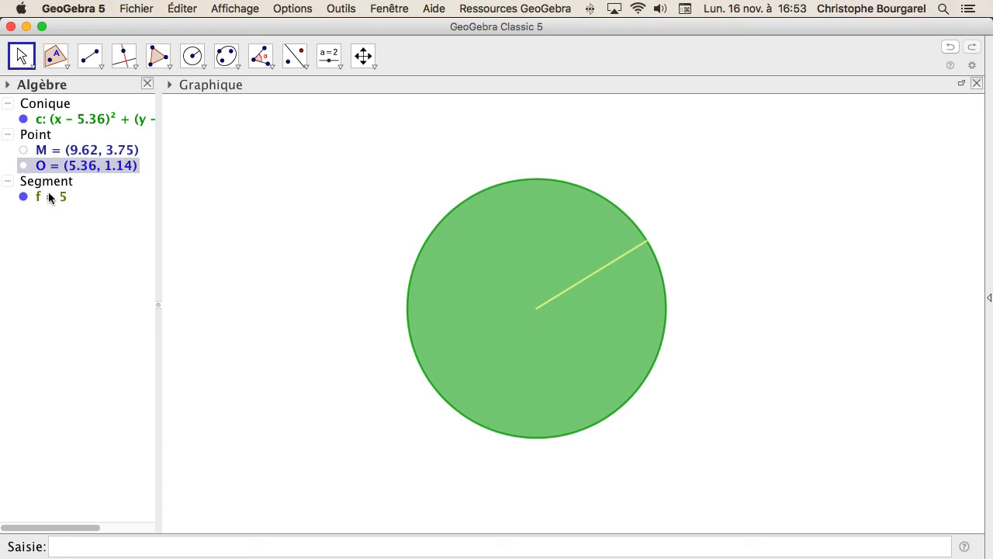
pyautogui.rightClick(46, 151)
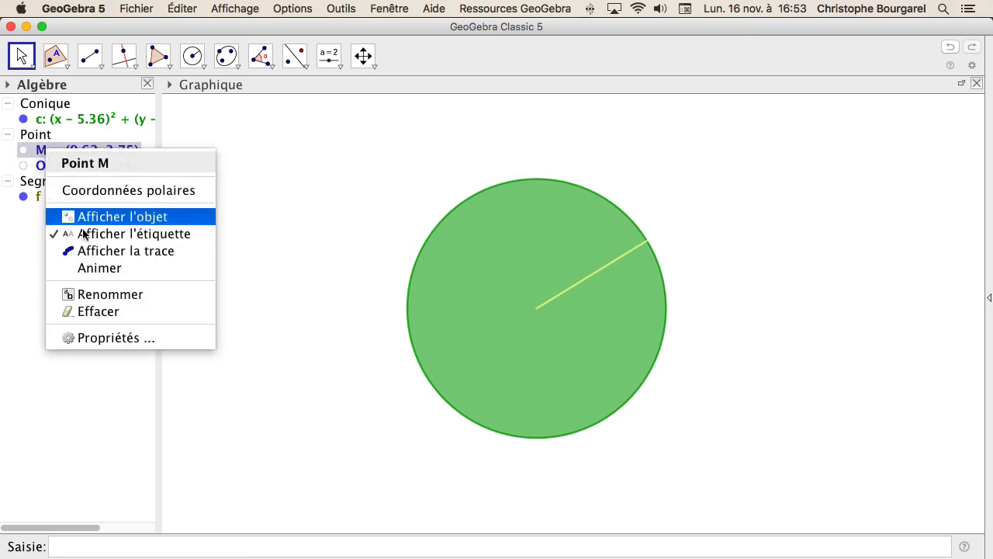
pyautogui.click(98, 268)
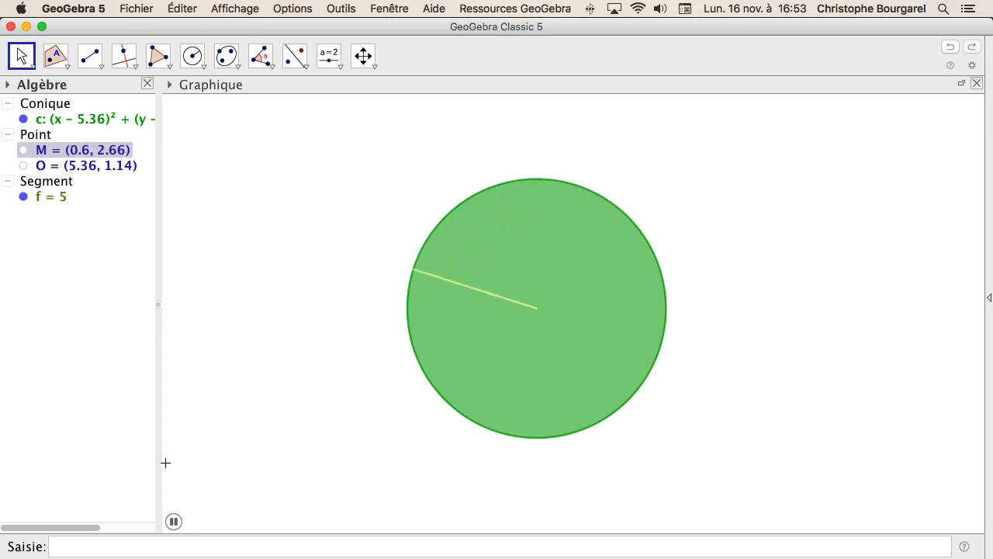
pyautogui.click(173, 523)
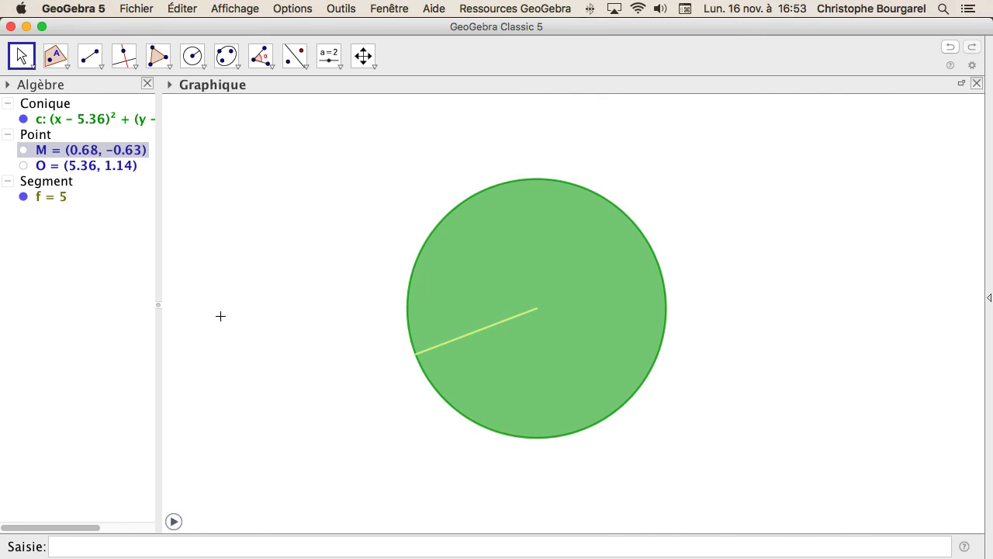
# Step: Set point M's animation to repeat as Décroissant at speed 5 and restart the animation
pyautogui.rightClick(105, 149)
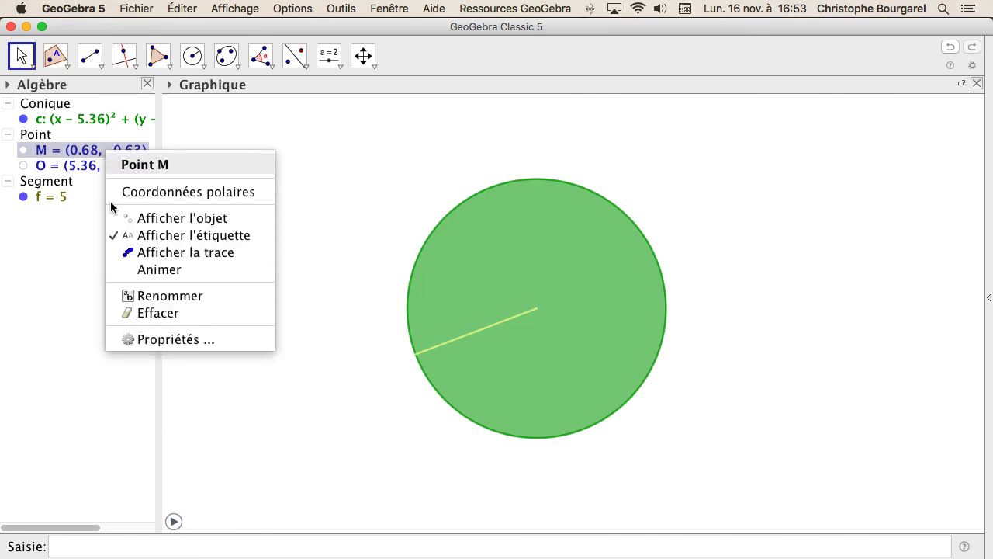
pyautogui.click(152, 339)
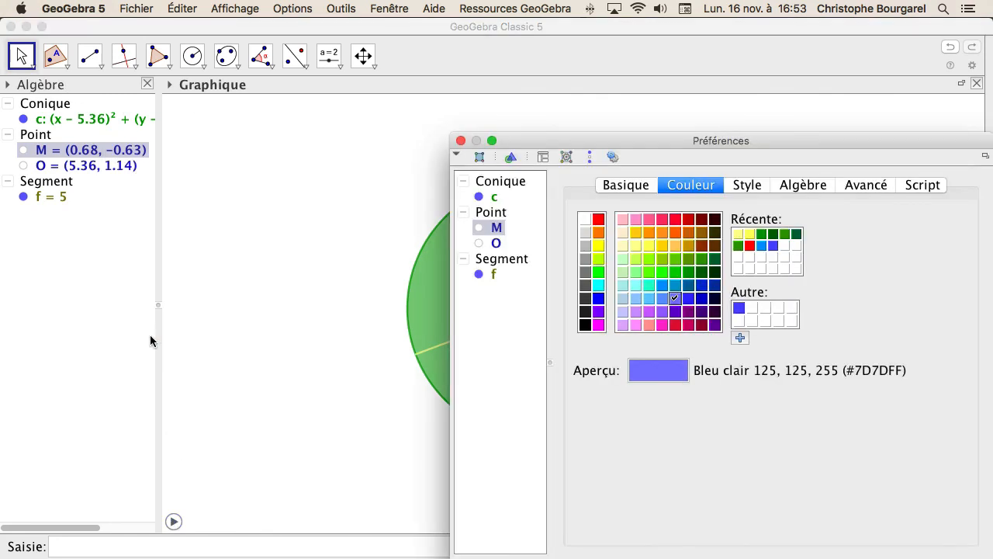
pyautogui.click(806, 185)
pyautogui.click(816, 285)
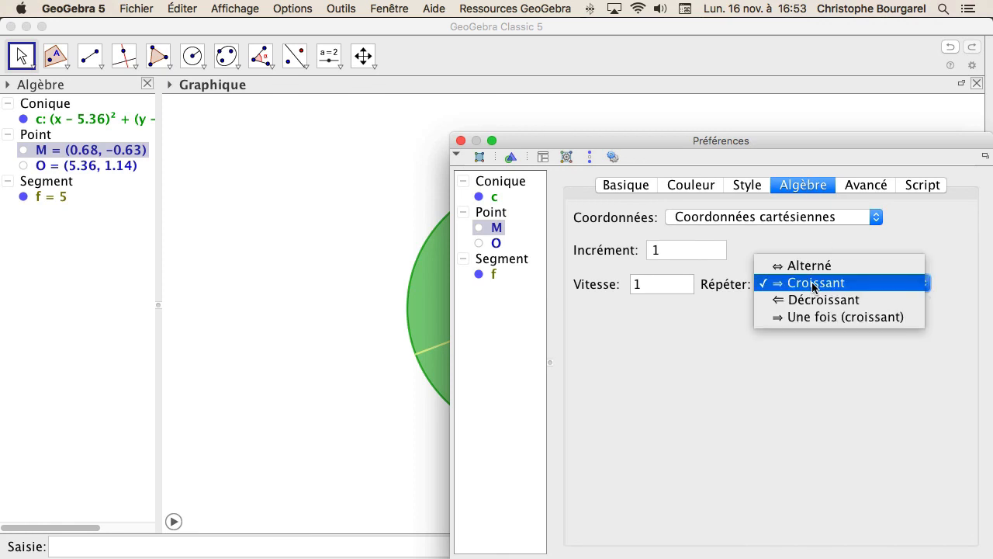
pyautogui.click(810, 300)
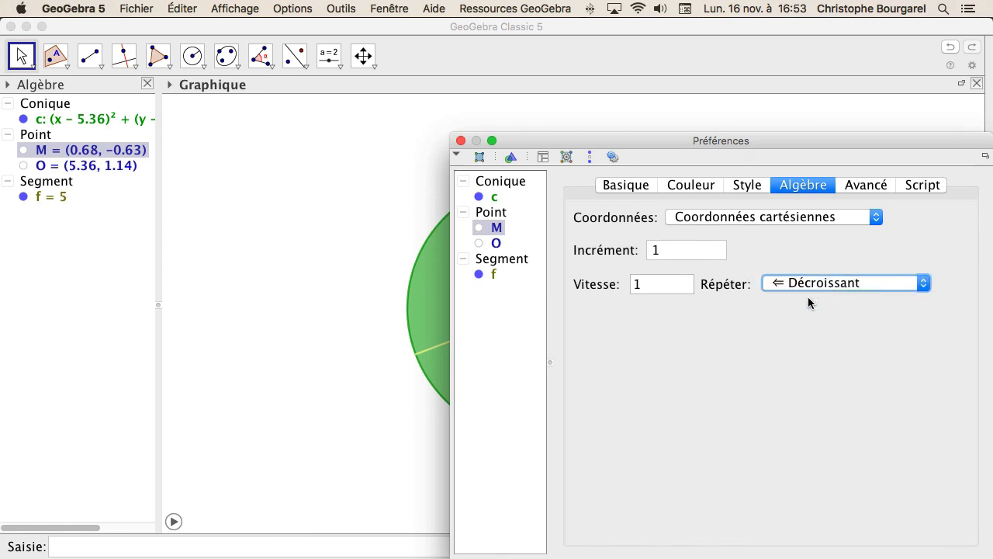
pyautogui.click(653, 284)
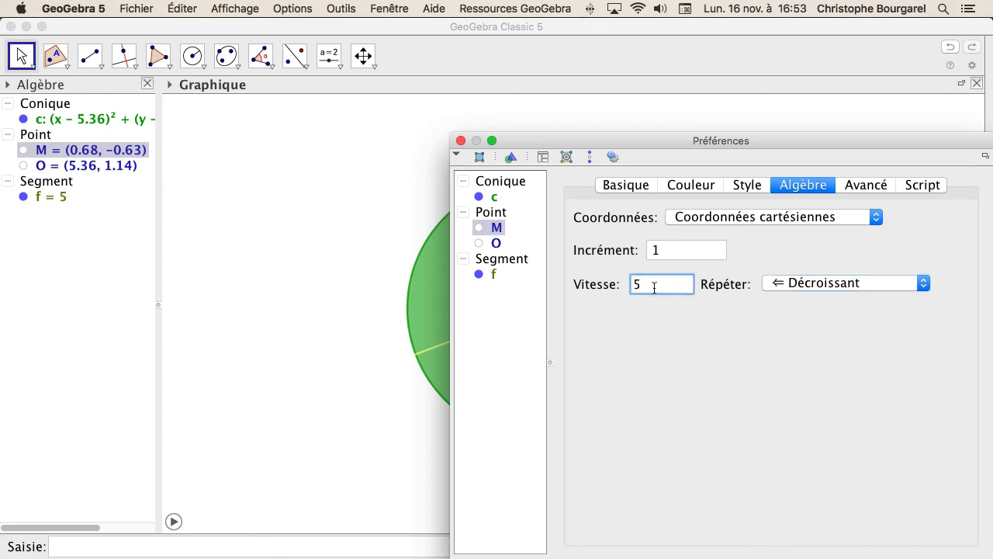
pyautogui.click(461, 140)
pyautogui.click(174, 522)
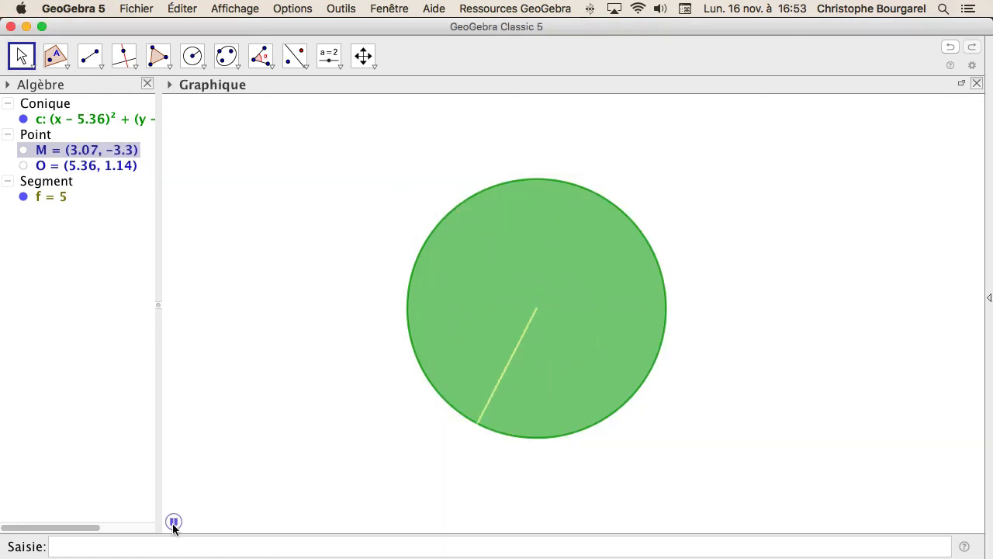